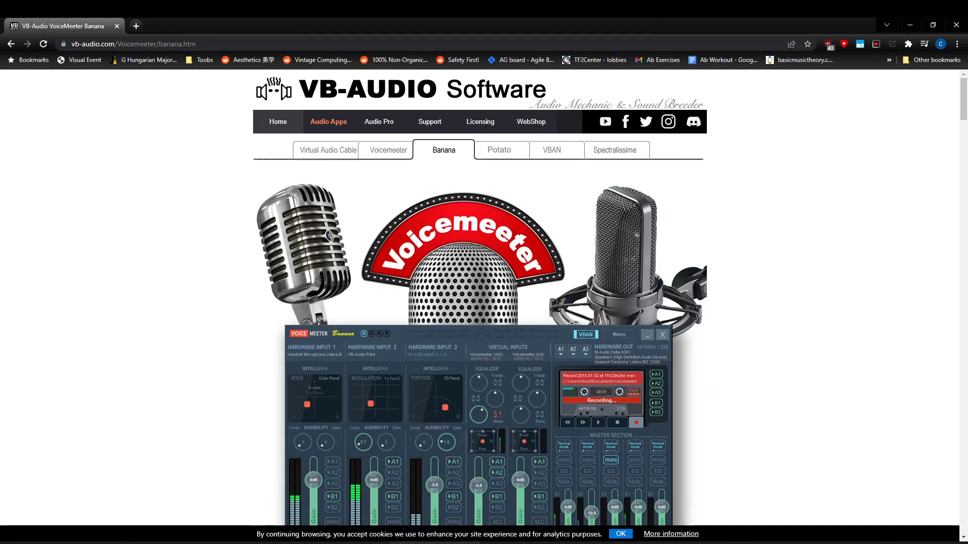
Review the download and installation options on the Voicemeeter Banana web page and close the browser window
{"action": "left_click_drag", "start_coordinate": [71, 44], "coordinate": [138, 44]}
{"action": "scroll", "coordinate": [304, 170], "scroll_direction": "down", "scroll_amount": 5}
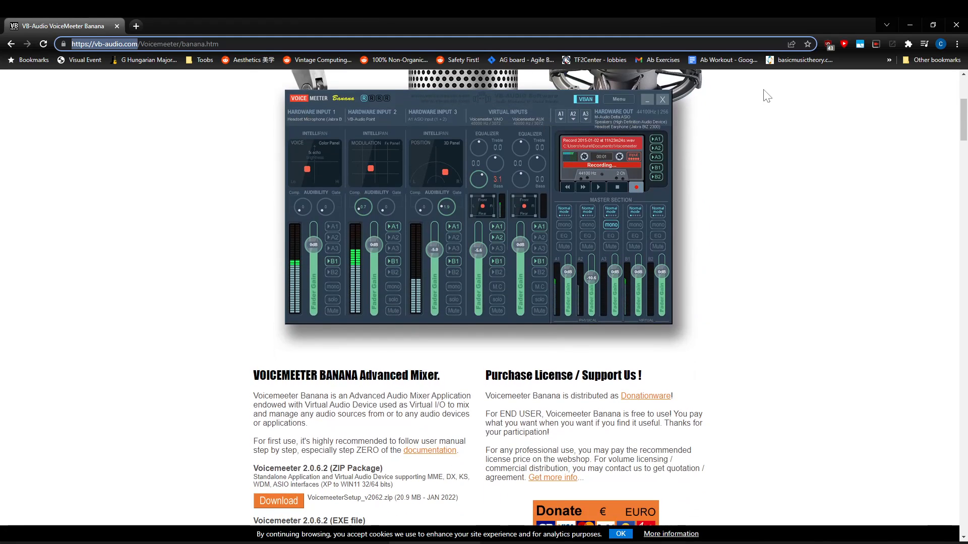
{"action": "scroll", "coordinate": [799, 198], "scroll_direction": "down", "scroll_amount": 3}
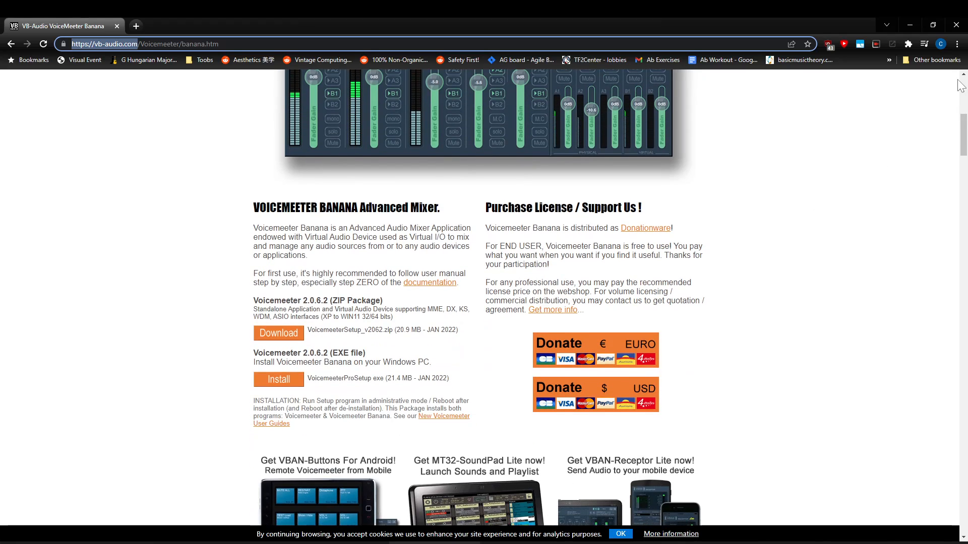
{"action": "left_click", "coordinate": [947, 28]}
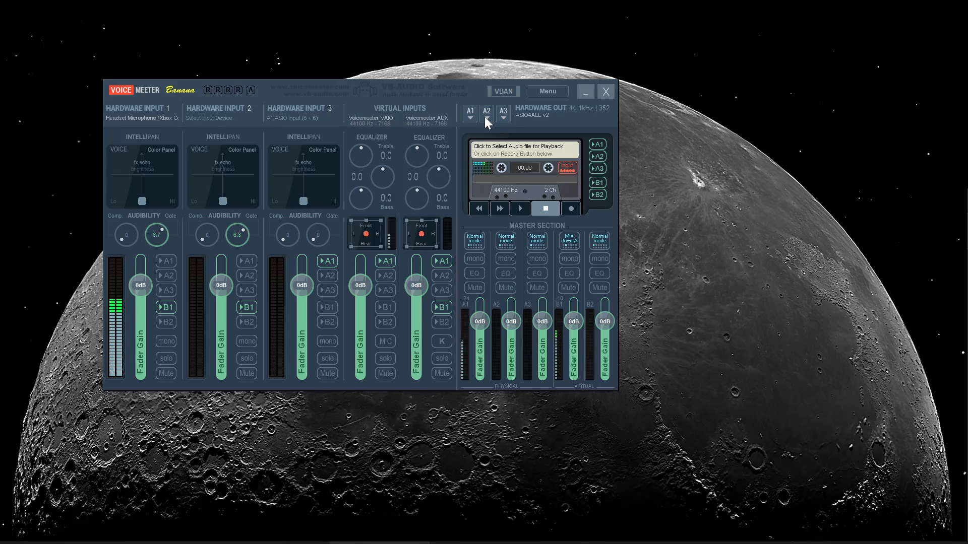
Check the driver list for hardware output A1 and open Voicemeeter's system settings
{"action": "left_click", "coordinate": [472, 116]}
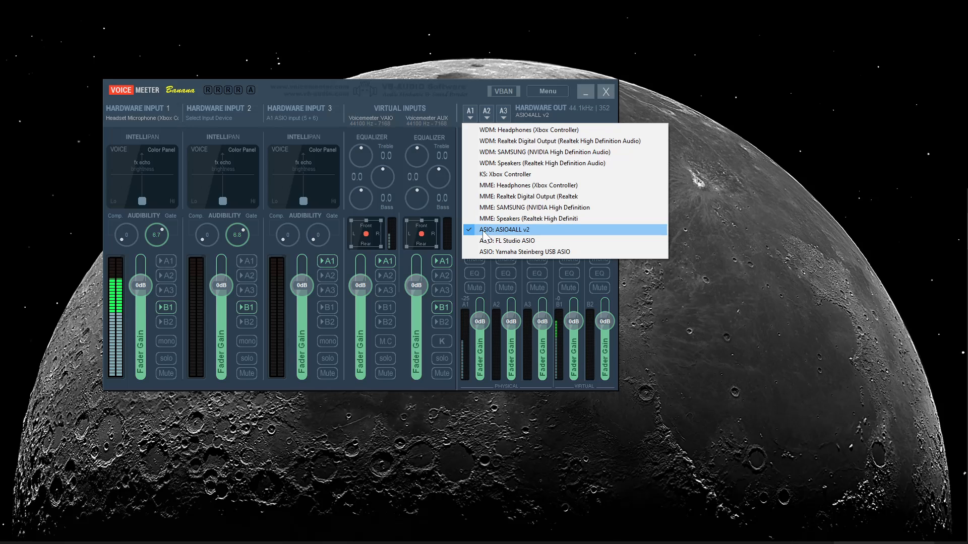
{"action": "left_click", "coordinate": [550, 98]}
{"action": "left_click", "coordinate": [550, 96]}
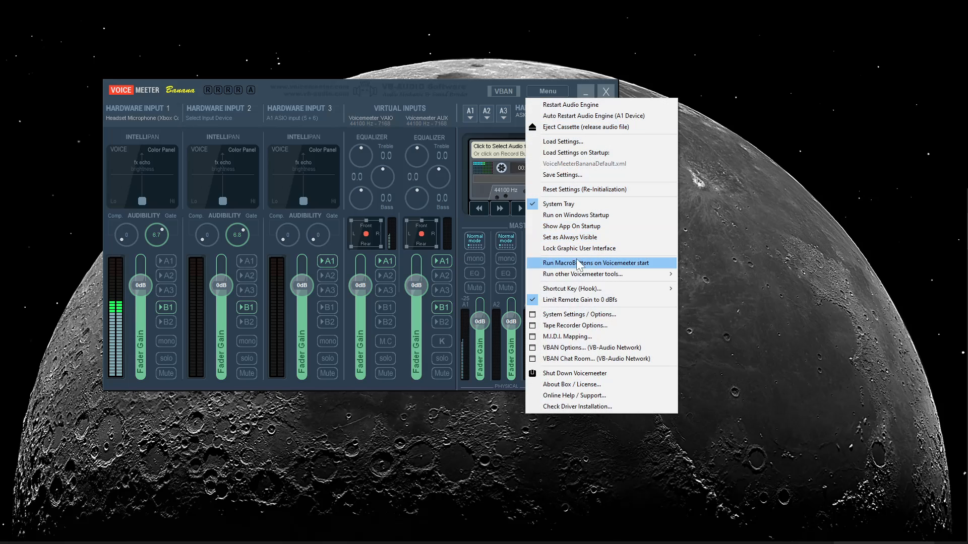
{"action": "left_click", "coordinate": [570, 321]}
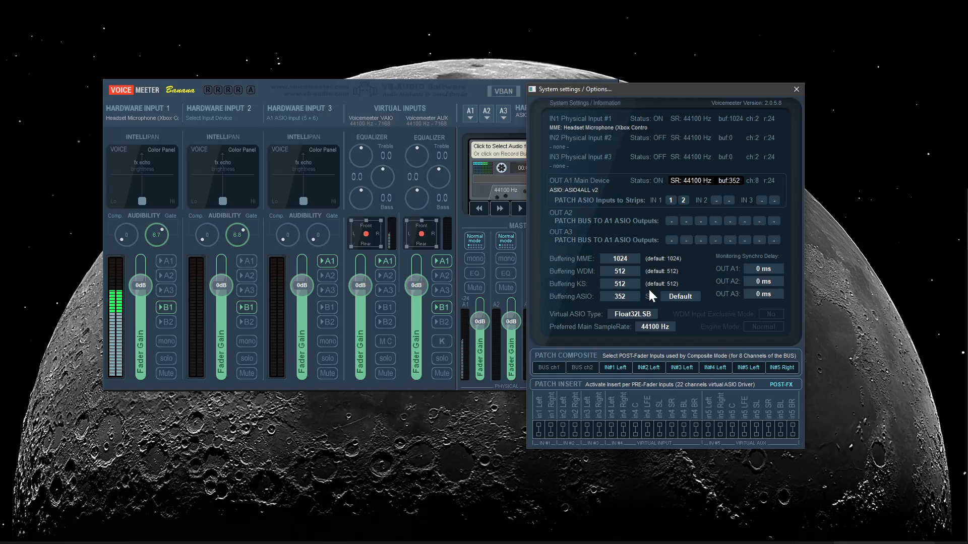
Open the ASIO4ALL control panel for output A1, place it over the system settings and show its advanced options
{"action": "left_click", "coordinate": [580, 190]}
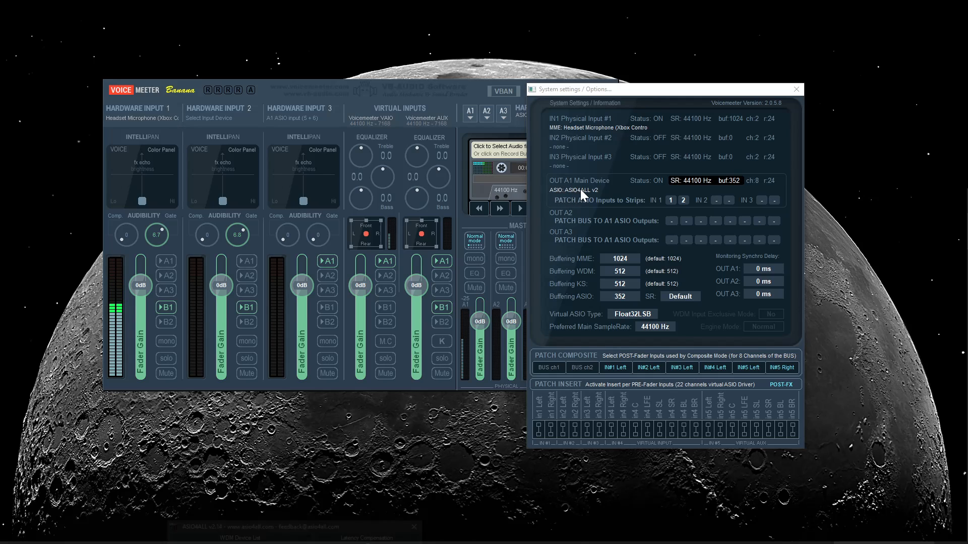
{"action": "left_click_drag", "start_coordinate": [310, 525], "coordinate": [657, 211]}
{"action": "left_click", "coordinate": [770, 322]}
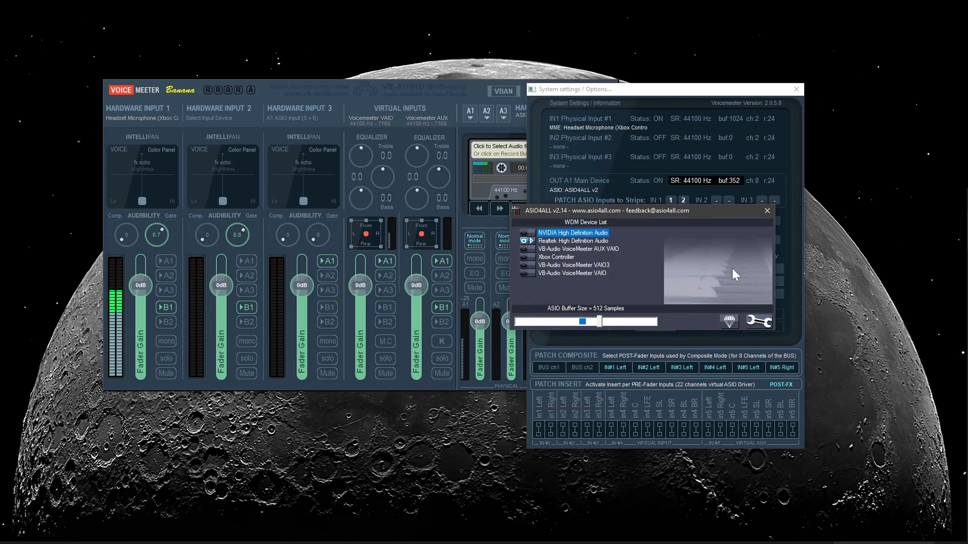
{"action": "left_click", "coordinate": [760, 326]}
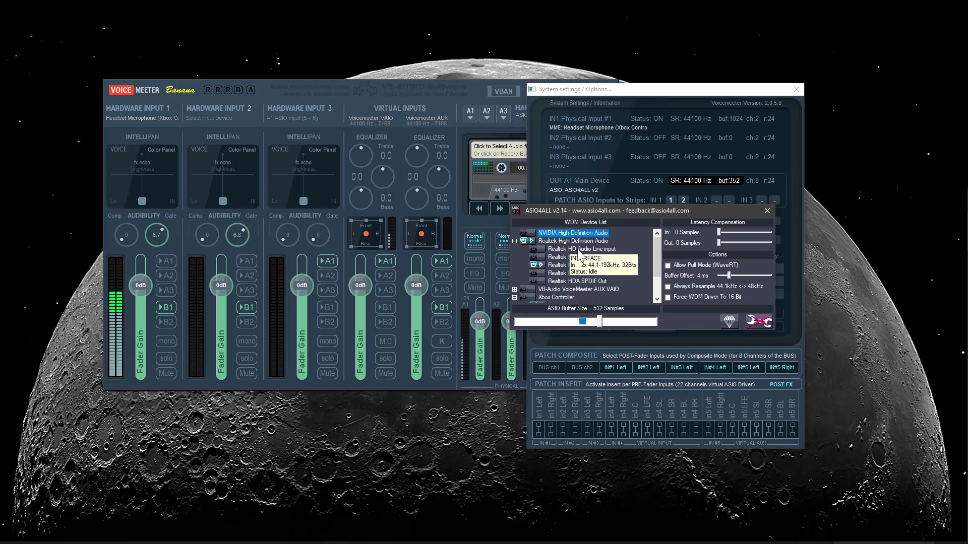
Examine the Realtek High Definition Audio inputs, outputs and buffer size in ASIO4ALL, and close both settings windows
{"action": "left_click", "coordinate": [581, 250]}
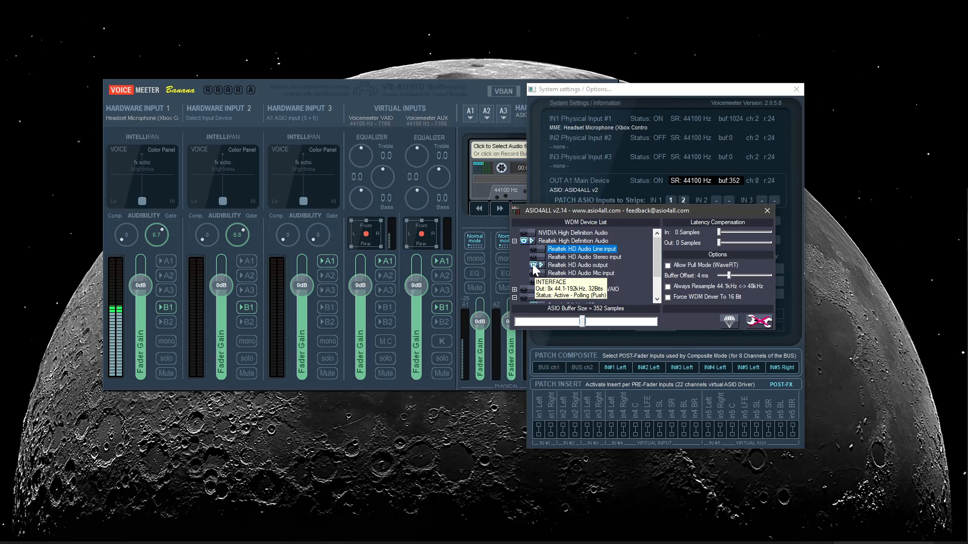
{"action": "left_click", "coordinate": [583, 265]}
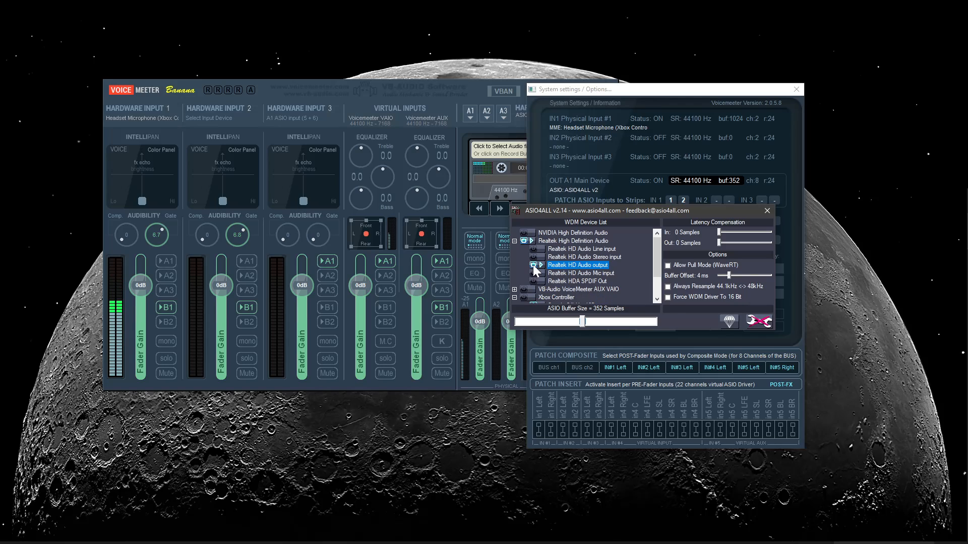
{"action": "left_click", "coordinate": [559, 241]}
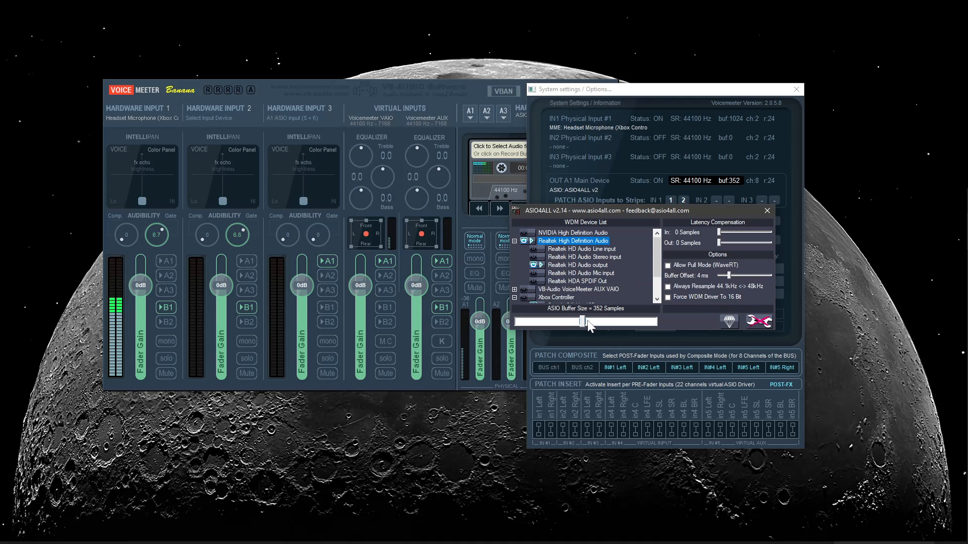
{"action": "left_click", "coordinate": [515, 241]}
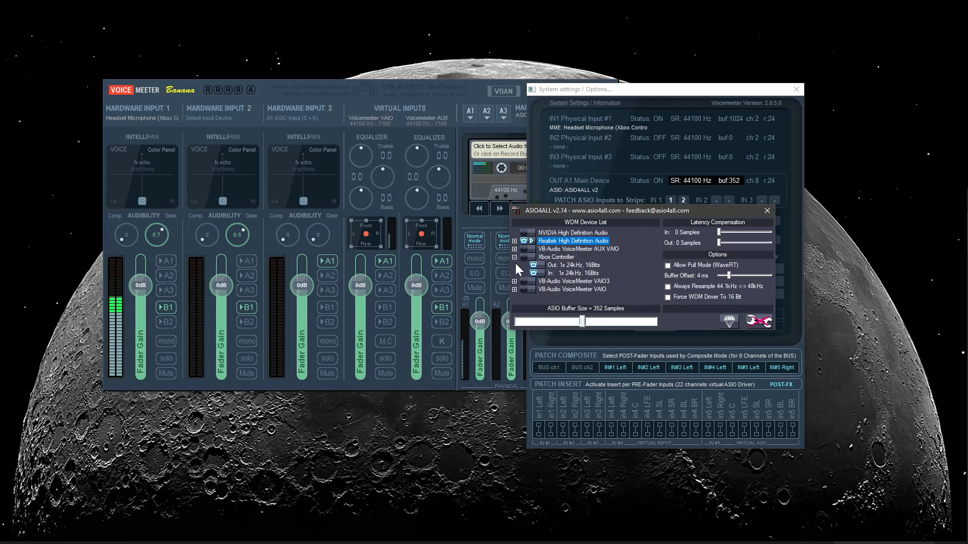
{"action": "left_click", "coordinate": [515, 240]}
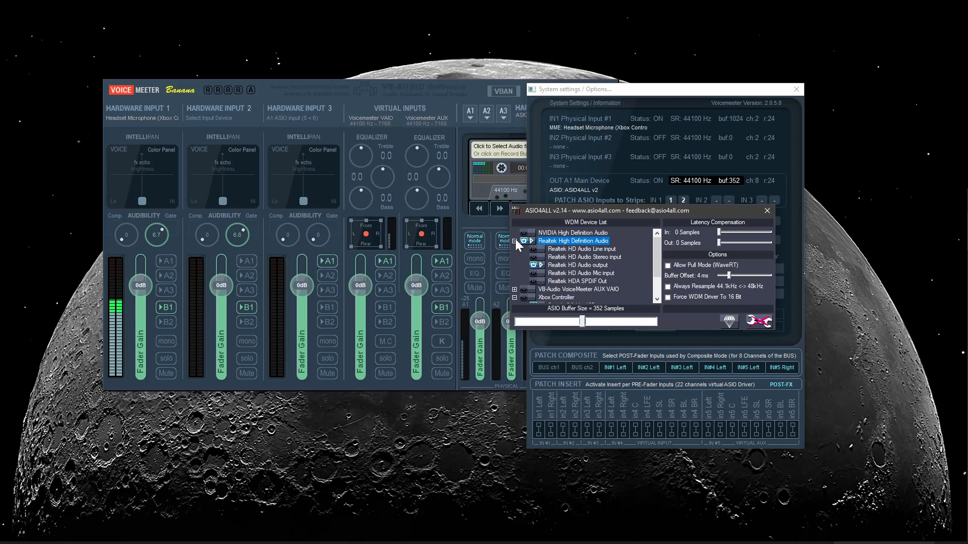
{"action": "left_click", "coordinate": [514, 241]}
{"action": "left_click", "coordinate": [515, 241]}
{"action": "left_click", "coordinate": [515, 240]}
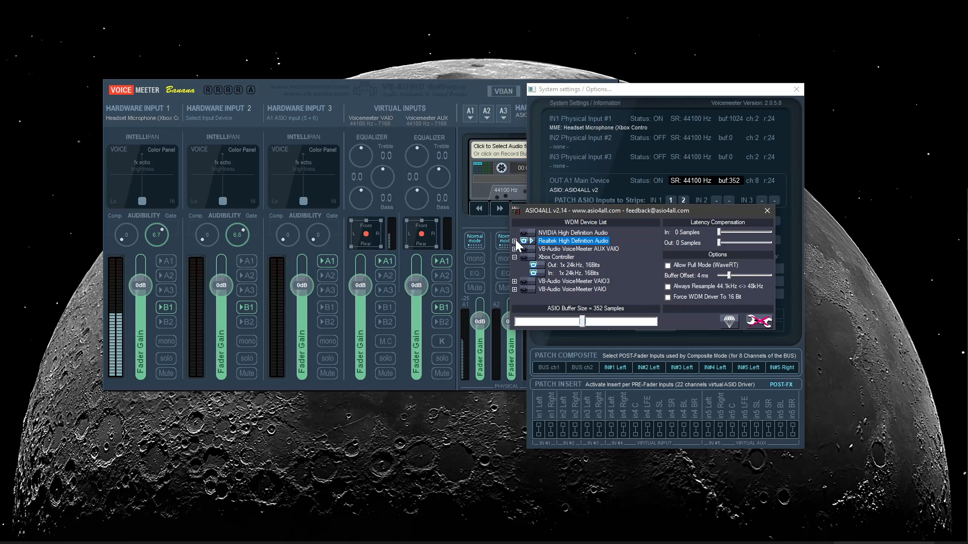
{"action": "left_click", "coordinate": [514, 240]}
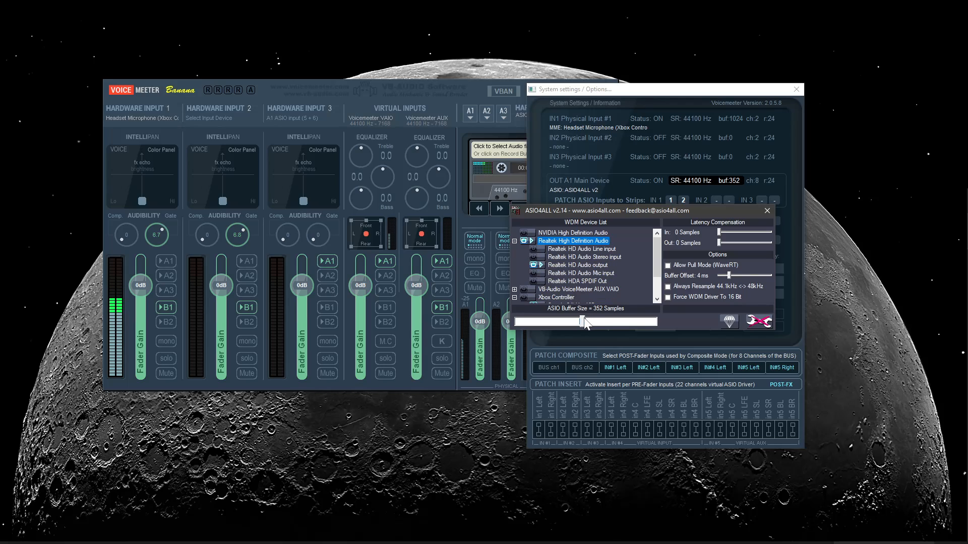
{"action": "left_click", "coordinate": [577, 265]}
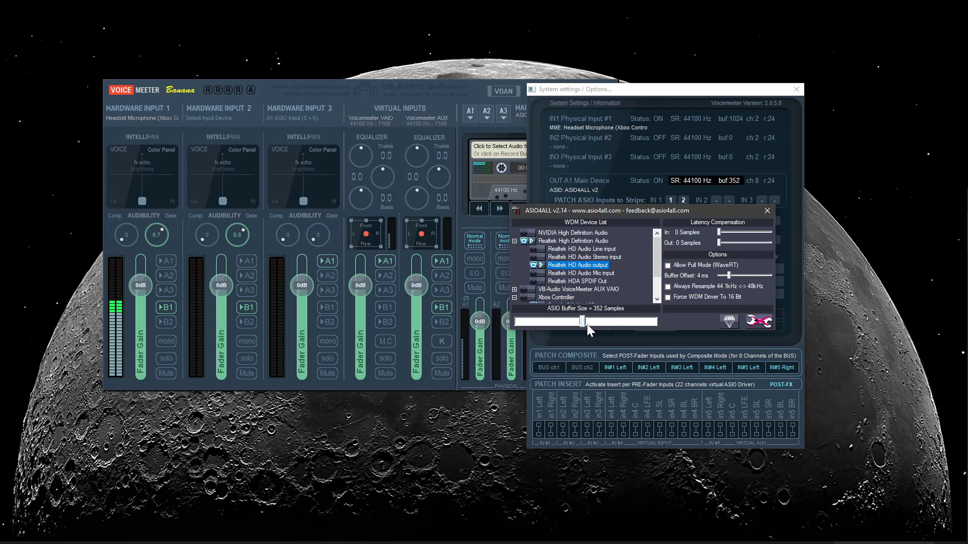
{"action": "left_click", "coordinate": [766, 211]}
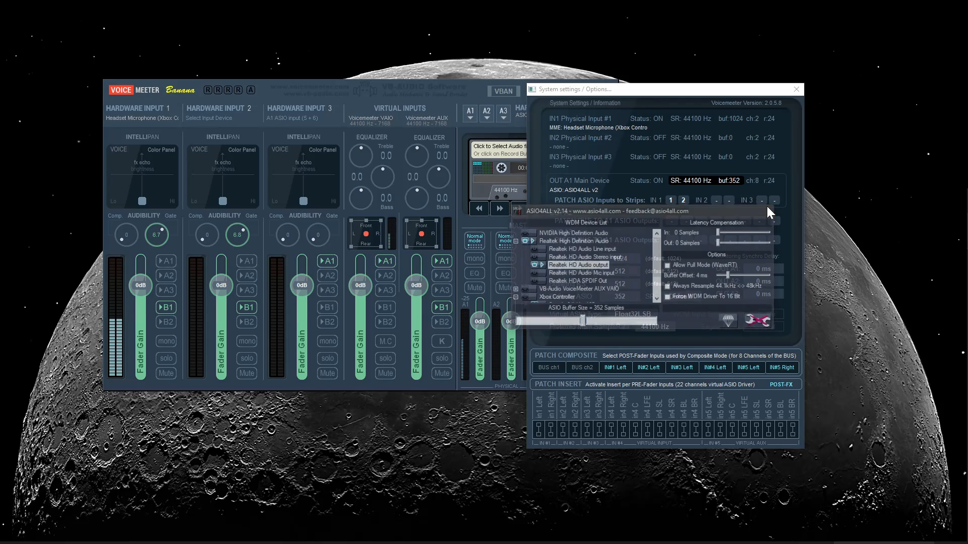
{"action": "left_click", "coordinate": [796, 91]}
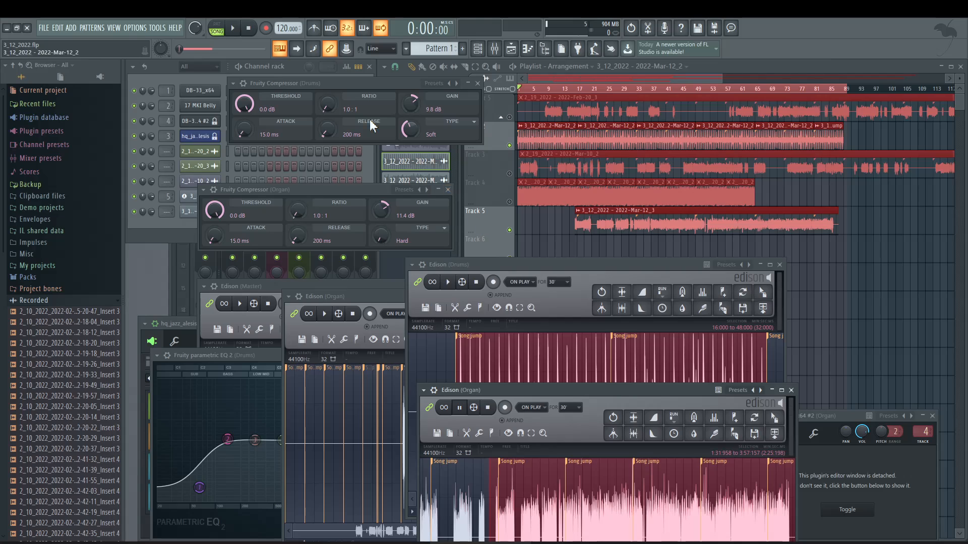
Check the device list in FL Studio's audio settings, leaving Voicemeeter AUX Virtual ASIO selected
{"action": "left_click", "coordinate": [136, 30]}
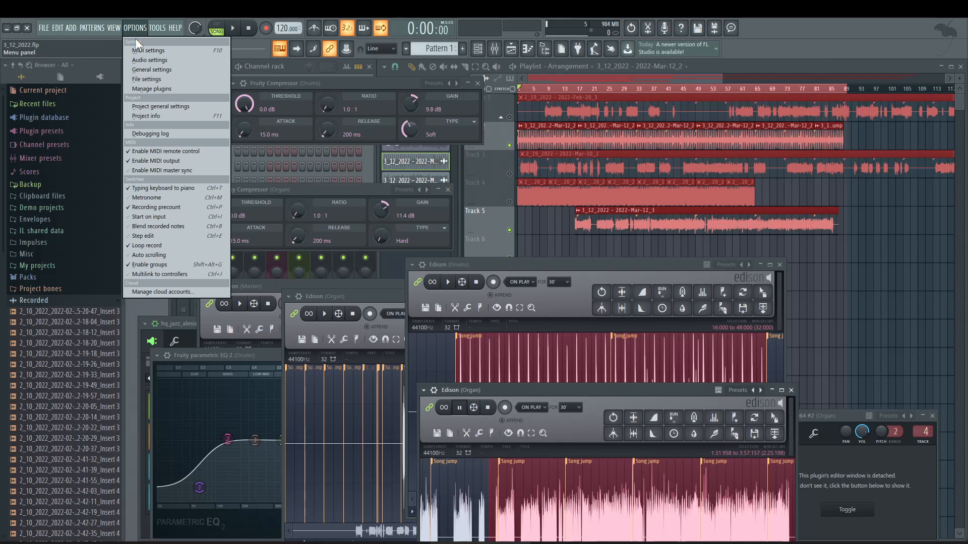
{"action": "left_click", "coordinate": [152, 61]}
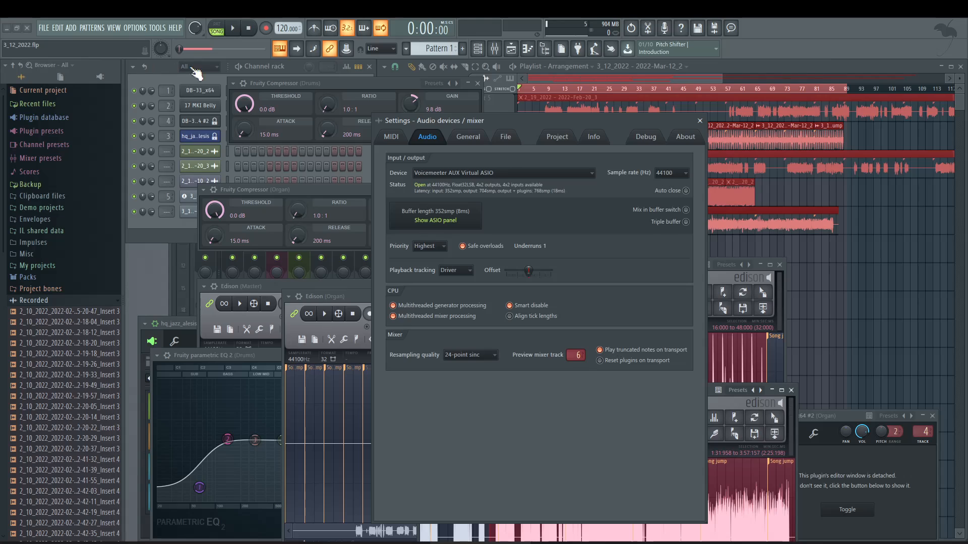
{"action": "left_click", "coordinate": [444, 174]}
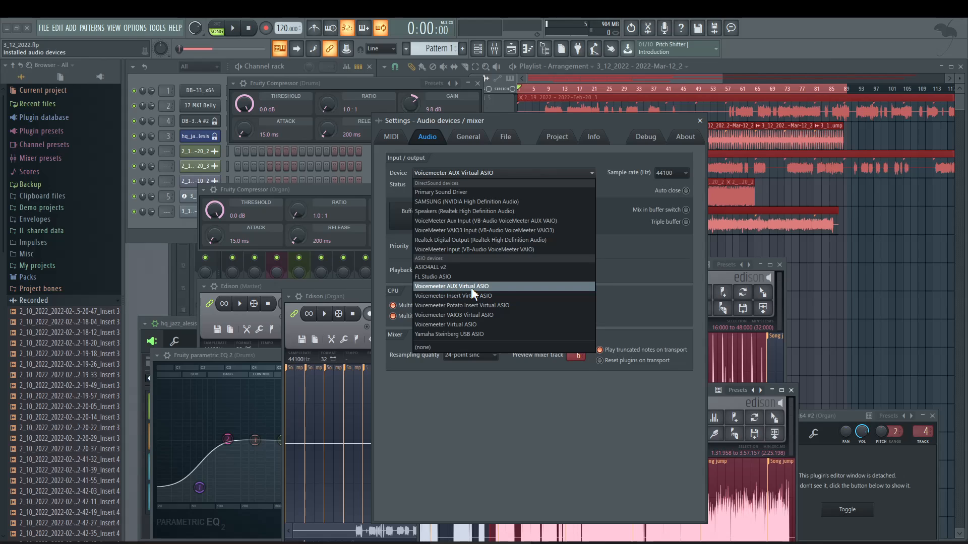
{"action": "left_click", "coordinate": [633, 277]}
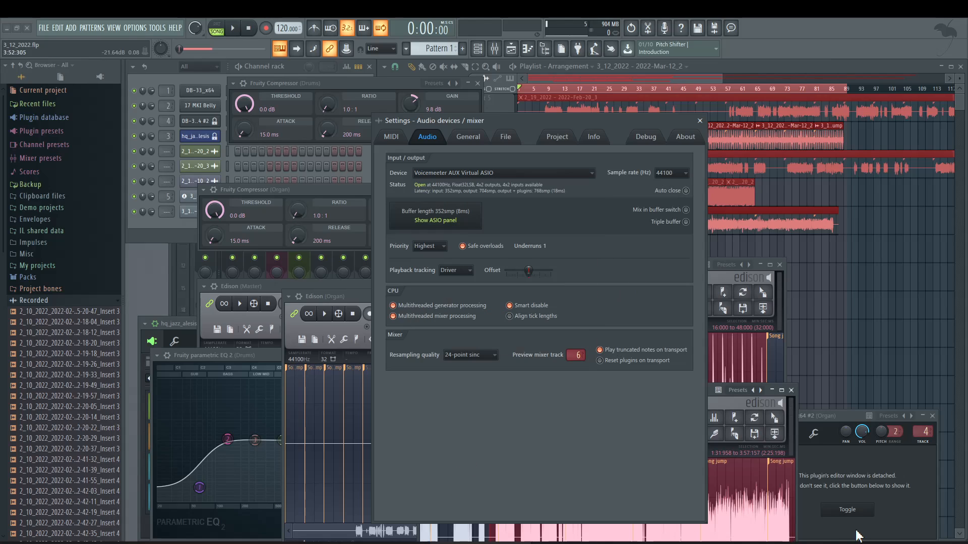
Switch to Voicemeeter to review the virtual inputs' A1 and B1 routing, and close the audio settings back in FL Studio
{"action": "mouse_move", "coordinate": [859, 536]}
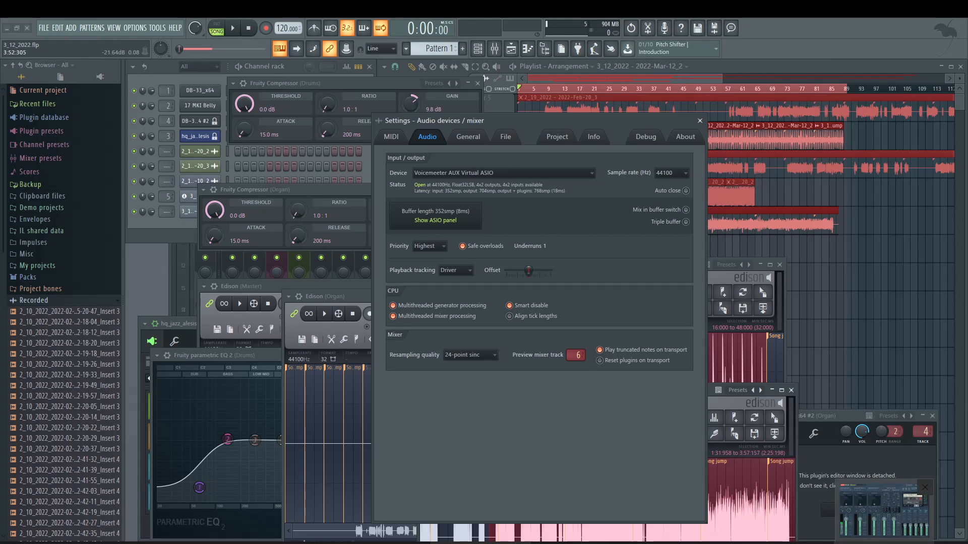
{"action": "left_click", "coordinate": [884, 509]}
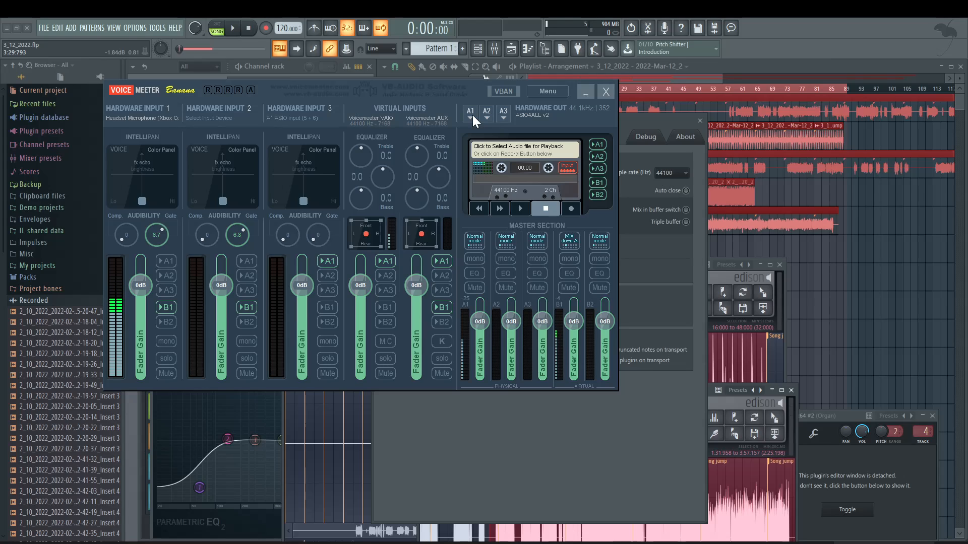
{"action": "left_click", "coordinate": [379, 255]}
{"action": "left_click", "coordinate": [440, 307]}
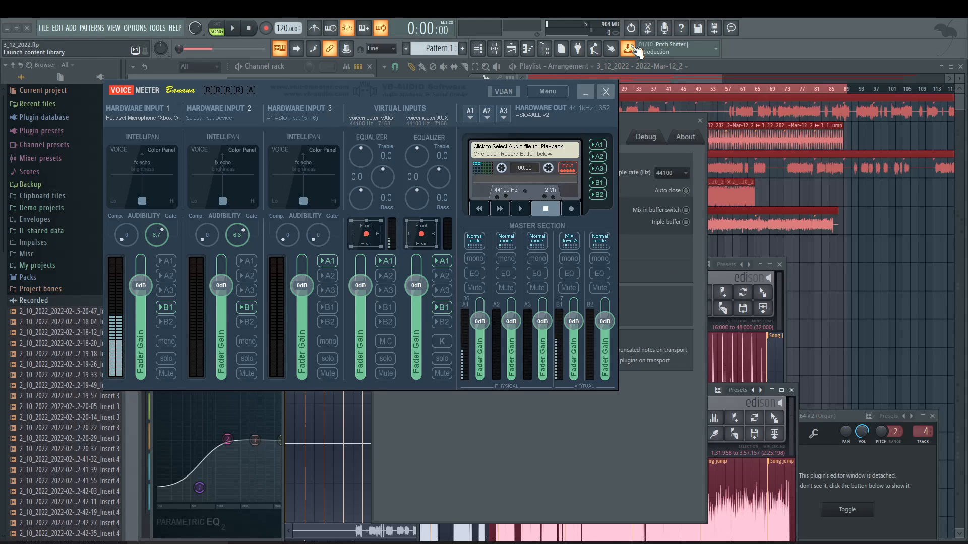
{"action": "left_click", "coordinate": [805, 34]}
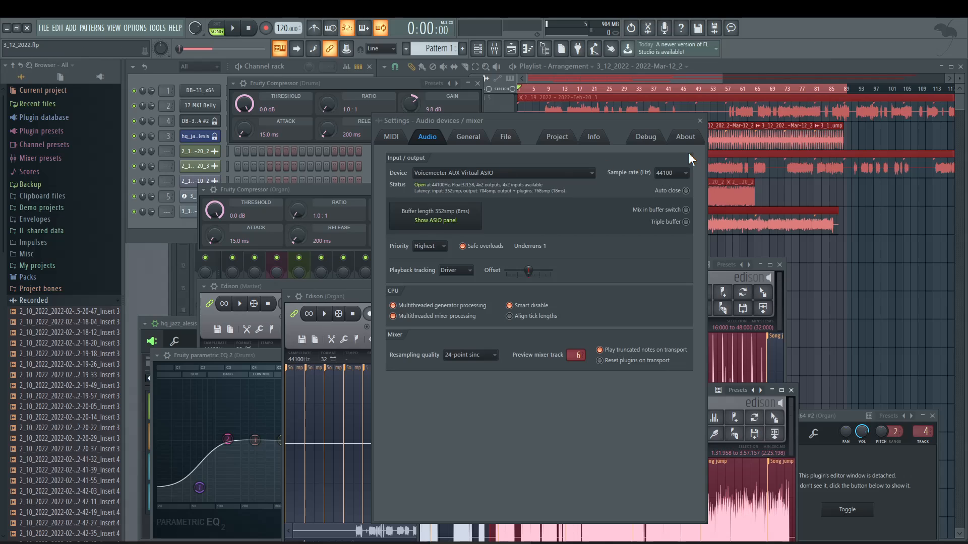
{"action": "left_click", "coordinate": [700, 120]}
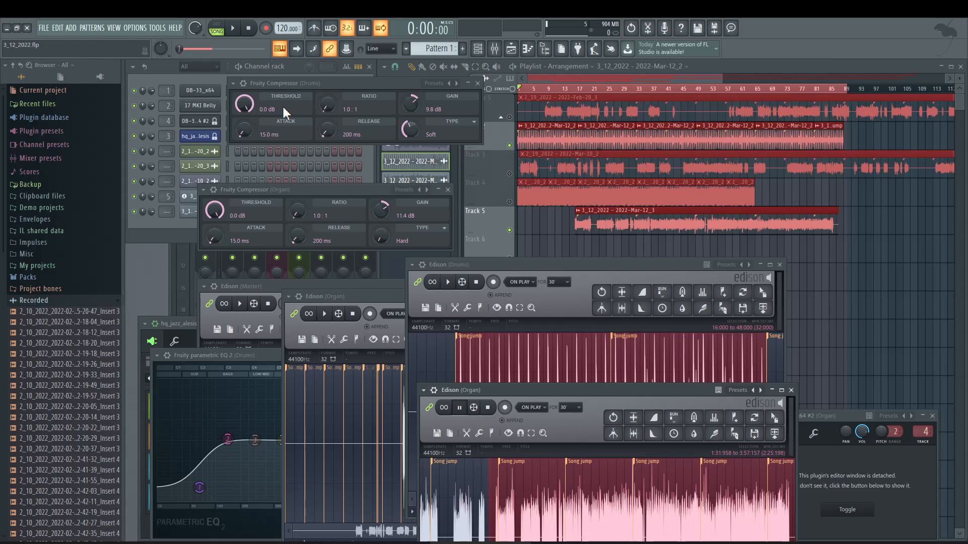
Start song playback in FL Studio and mute Hardware Input 1 in Voicemeeter
{"action": "left_click", "coordinate": [233, 29]}
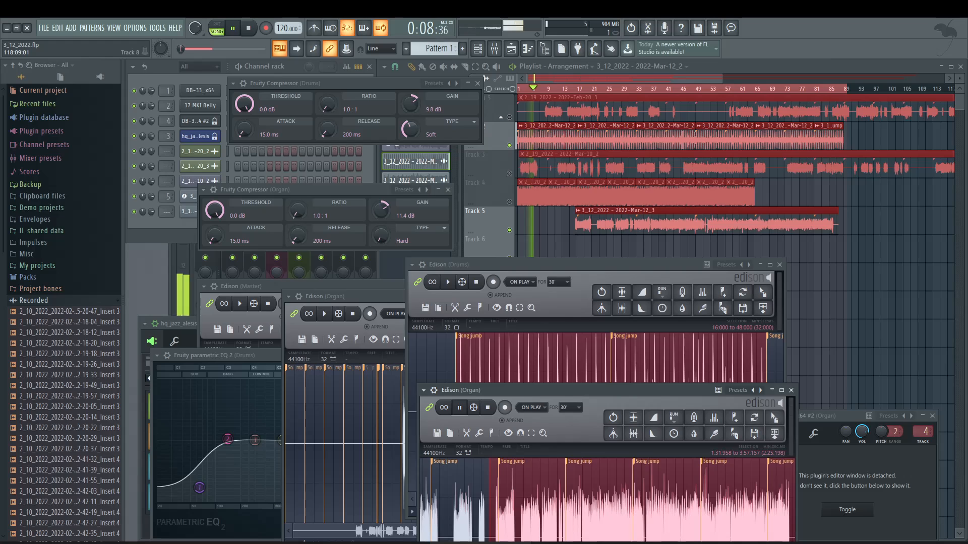
{"action": "left_click", "coordinate": [884, 542]}
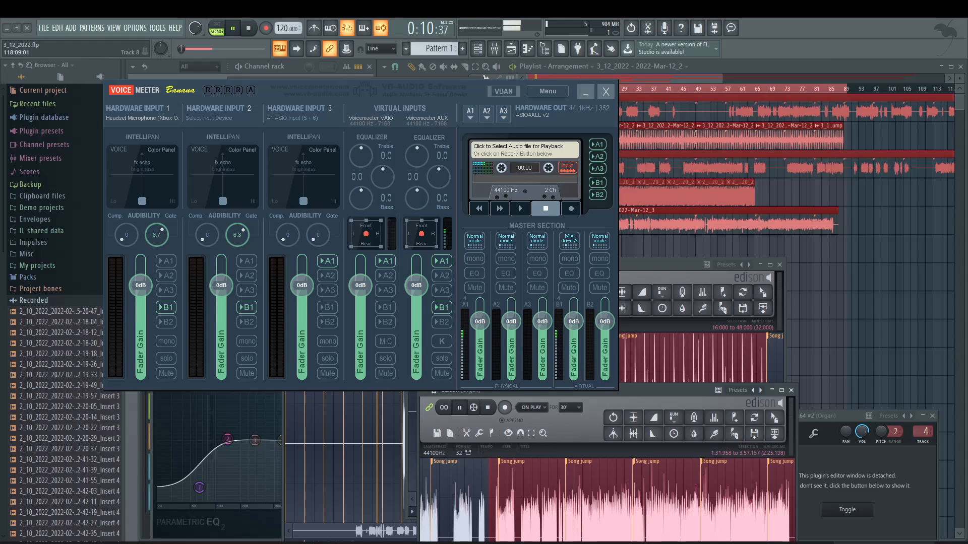
{"action": "left_click", "coordinate": [168, 374]}
Return to FL Studio, move the song position to bar 29 and stop playback
{"action": "left_click", "coordinate": [782, 29]}
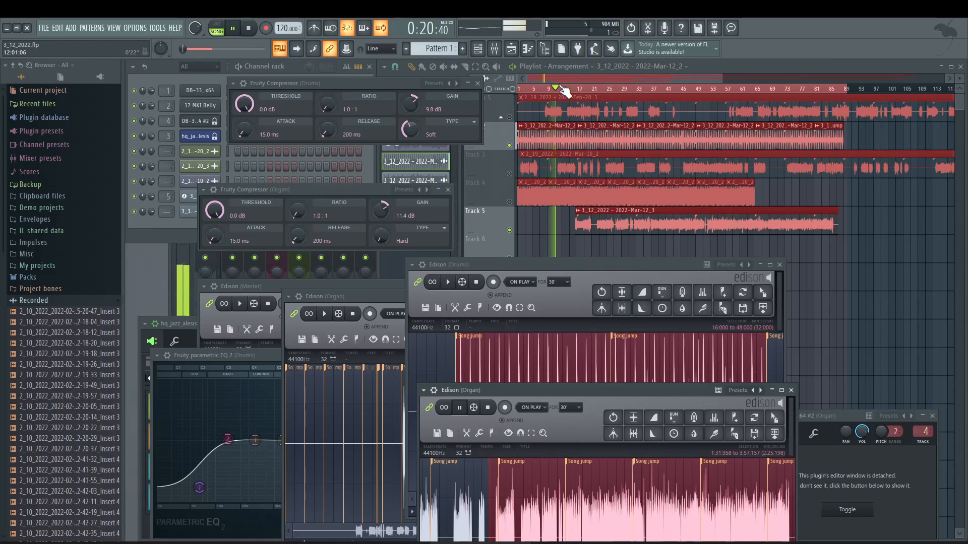
{"action": "left_click_drag", "start_coordinate": [556, 90], "coordinate": [625, 91]}
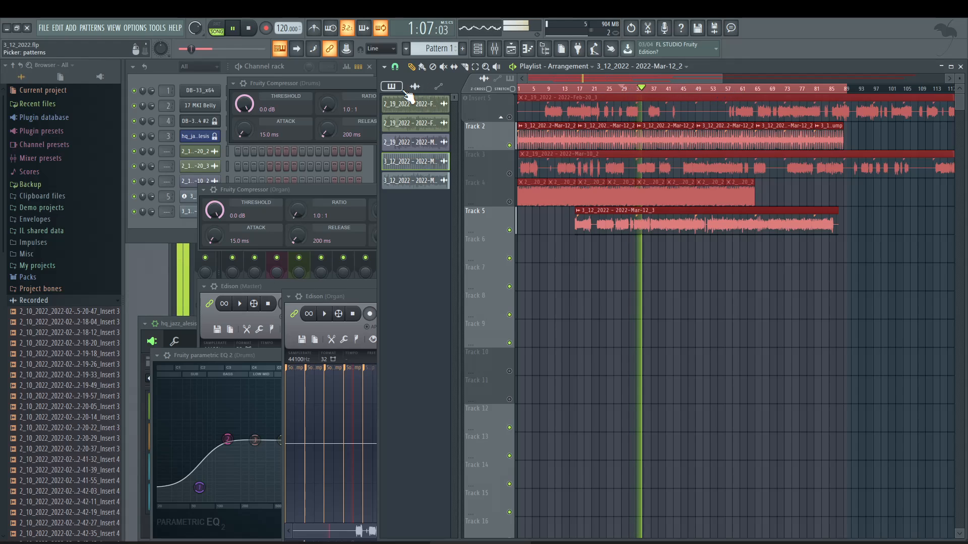
{"action": "left_click", "coordinate": [249, 28]}
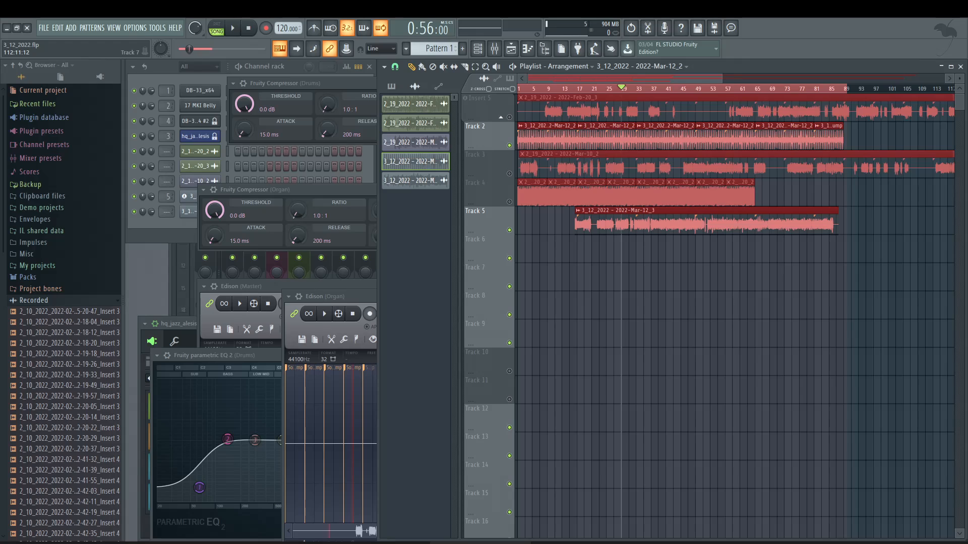
Switch to Voicemeeter, unmute Hardware Input 1 and mute it again
{"action": "left_click", "coordinate": [932, 542]}
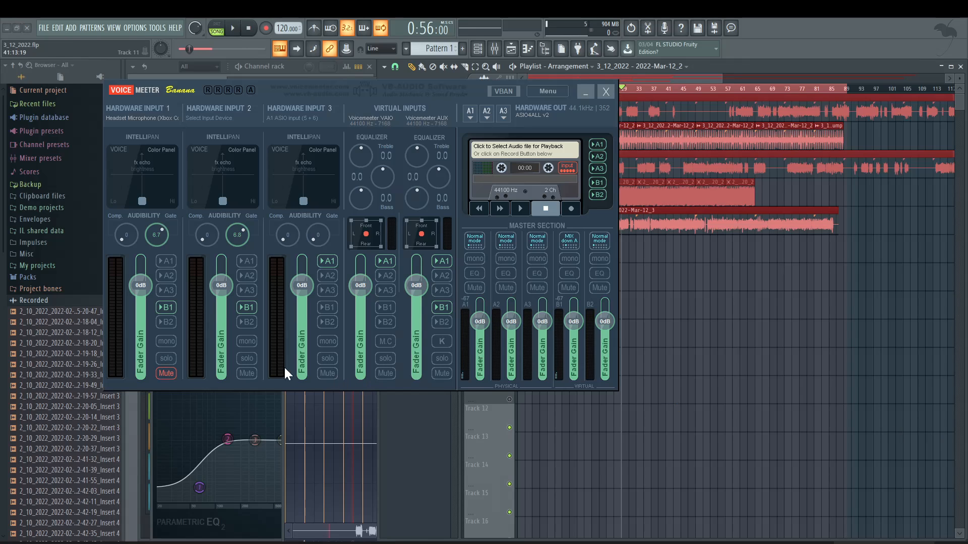
{"action": "left_click", "coordinate": [163, 374]}
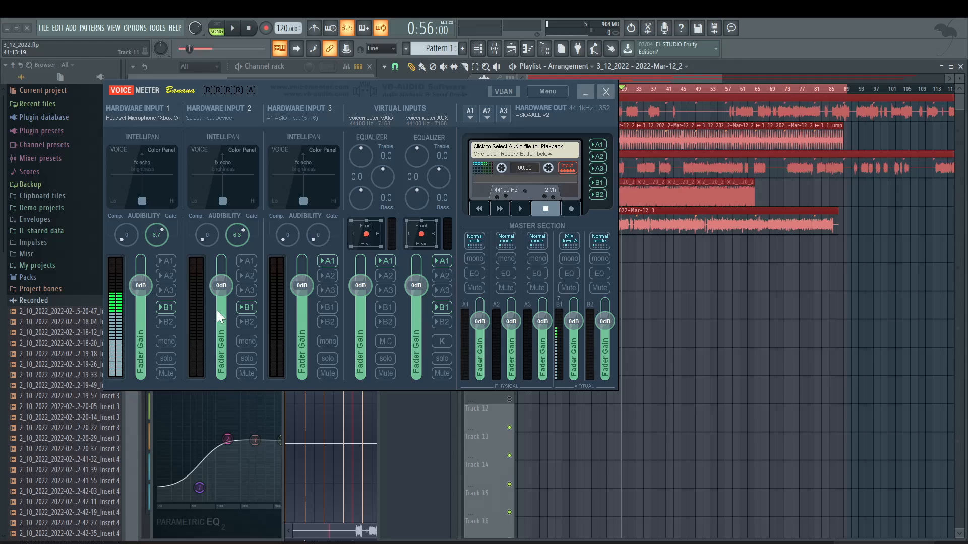
{"action": "left_click", "coordinate": [165, 374]}
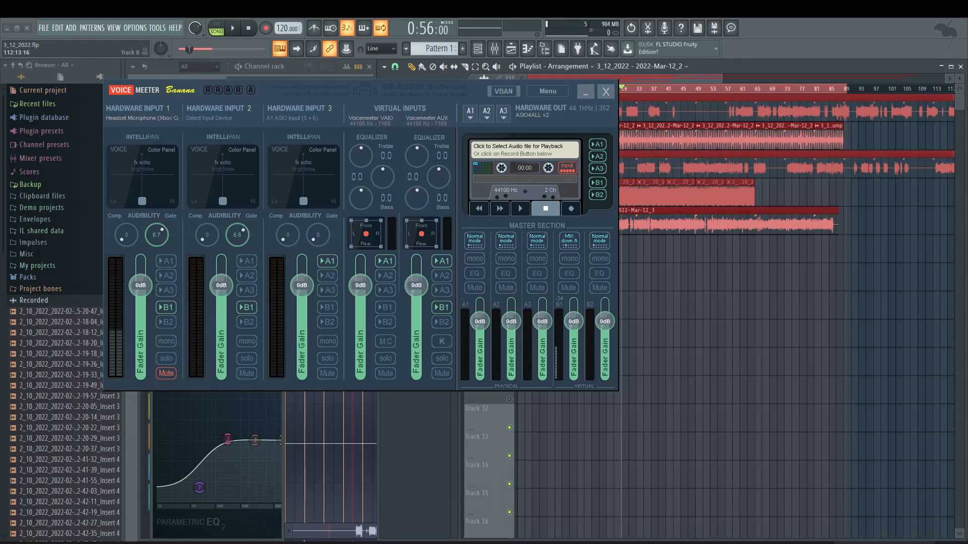